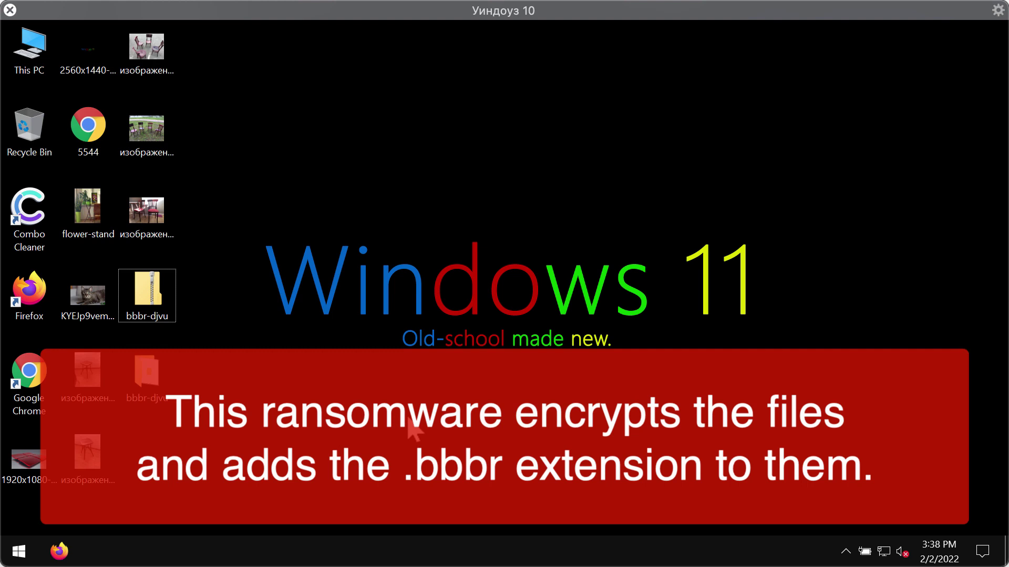
Open the stool photo, the red 1920x1080 wallpaper and the flower-stand picture, then close each.
{"action": "right_click", "coordinate": [79, 358]}
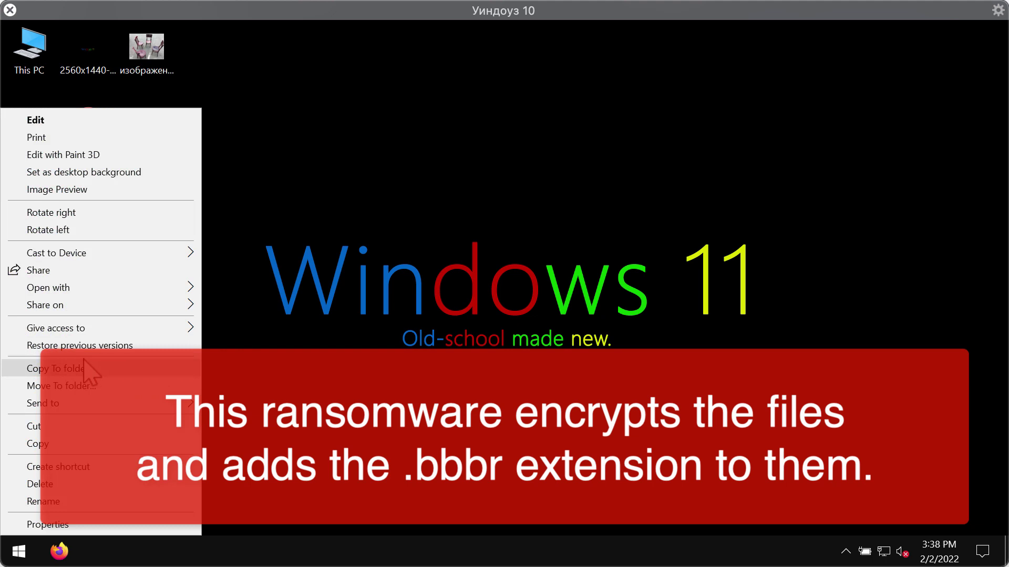
{"action": "mouse_move", "coordinate": [113, 288]}
{"action": "left_click", "coordinate": [252, 302]}
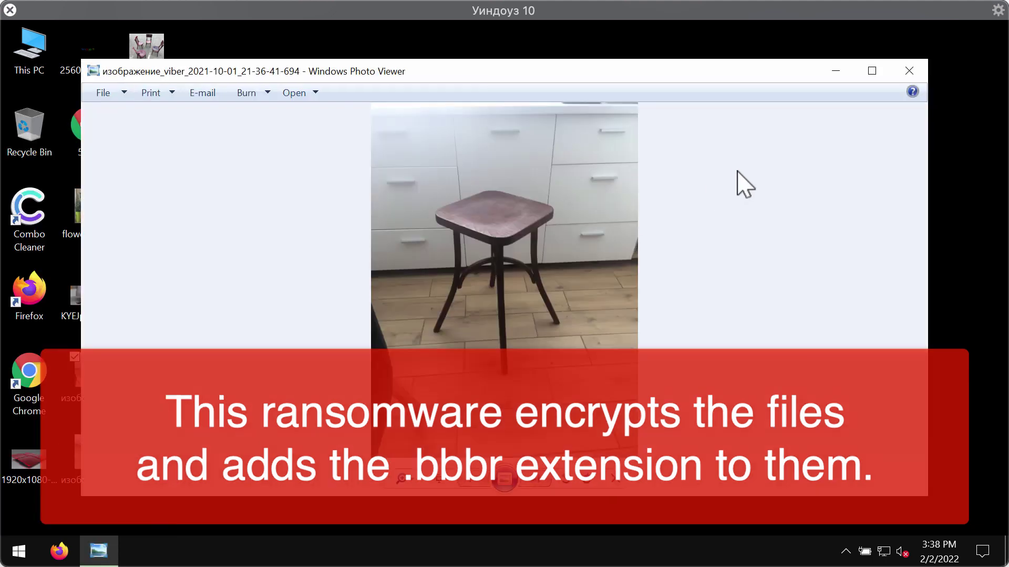
{"action": "left_click", "coordinate": [909, 71]}
{"action": "right_click", "coordinate": [27, 462]}
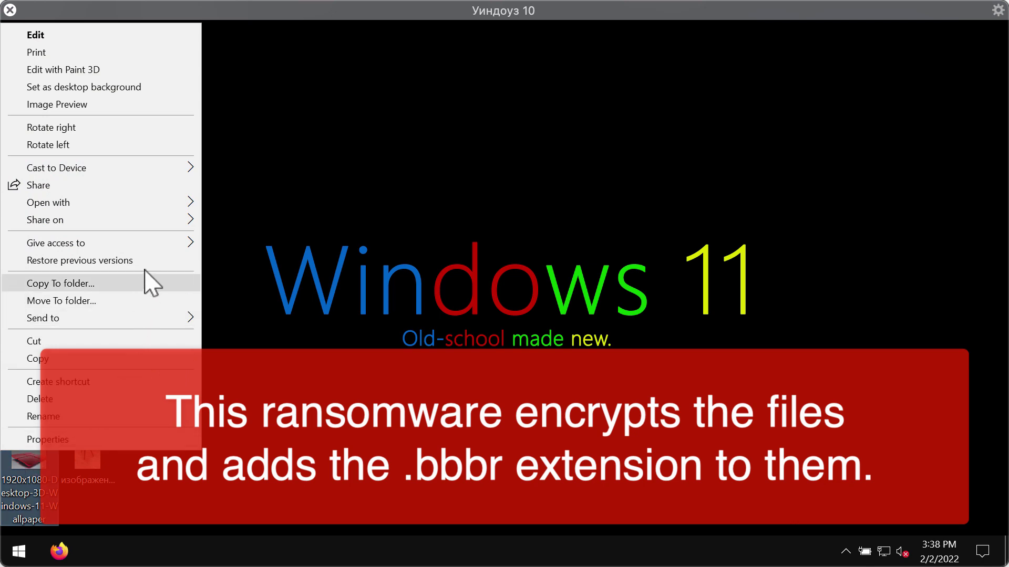
{"action": "mouse_move", "coordinate": [138, 202]}
{"action": "left_click", "coordinate": [308, 218]}
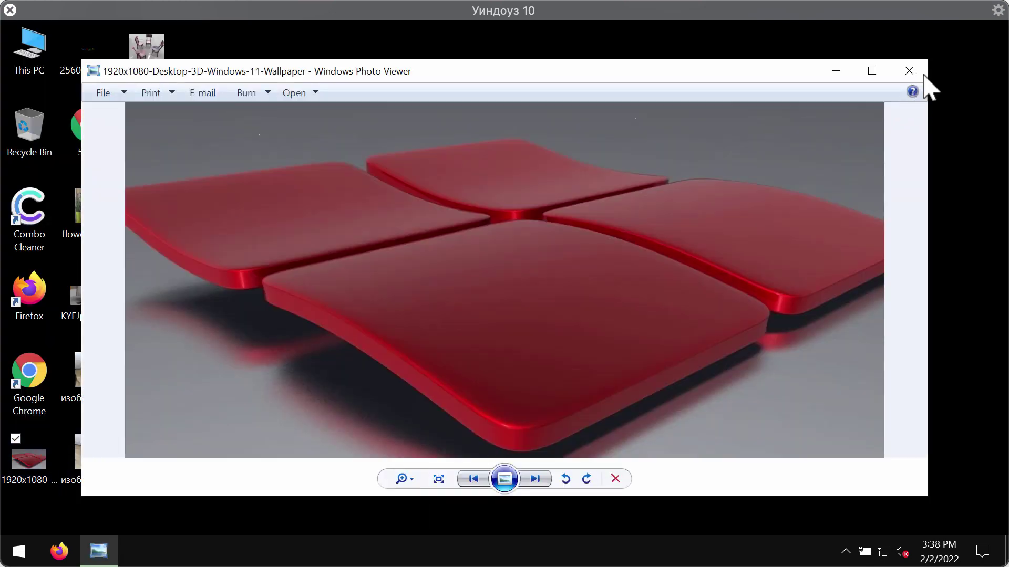
{"action": "left_click", "coordinate": [920, 76]}
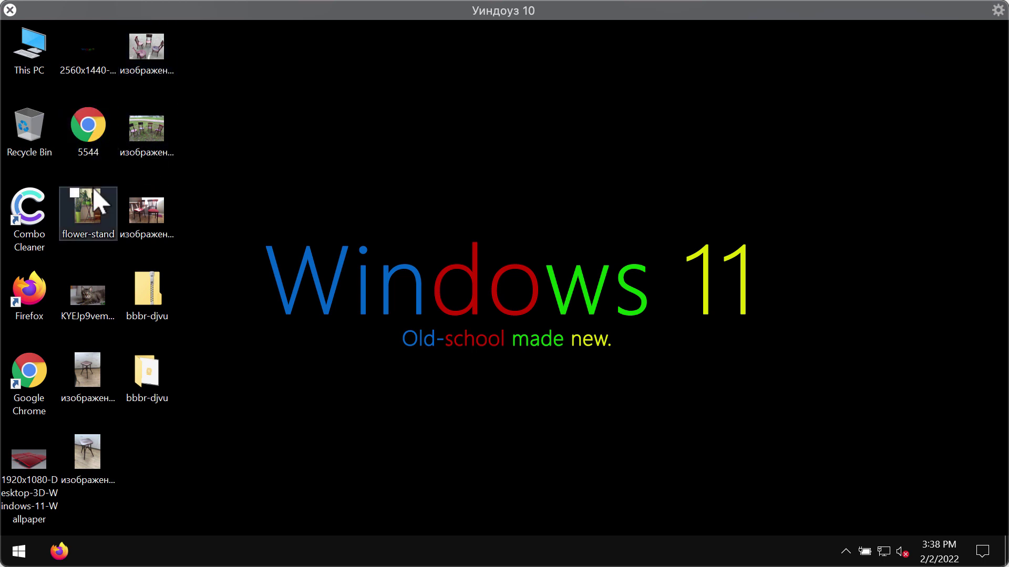
{"action": "double_click", "coordinate": [97, 202]}
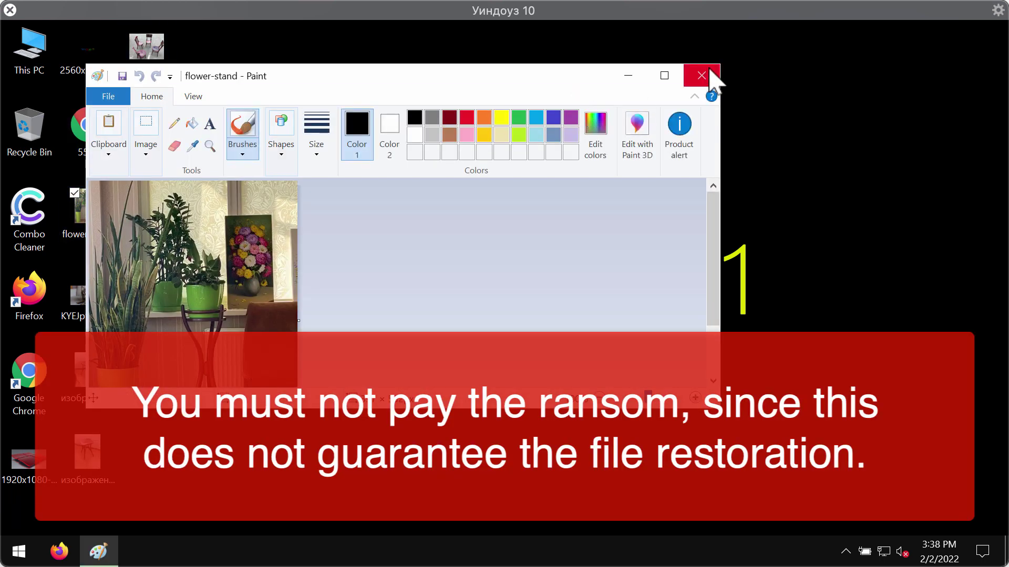
{"action": "left_click", "coordinate": [702, 75]}
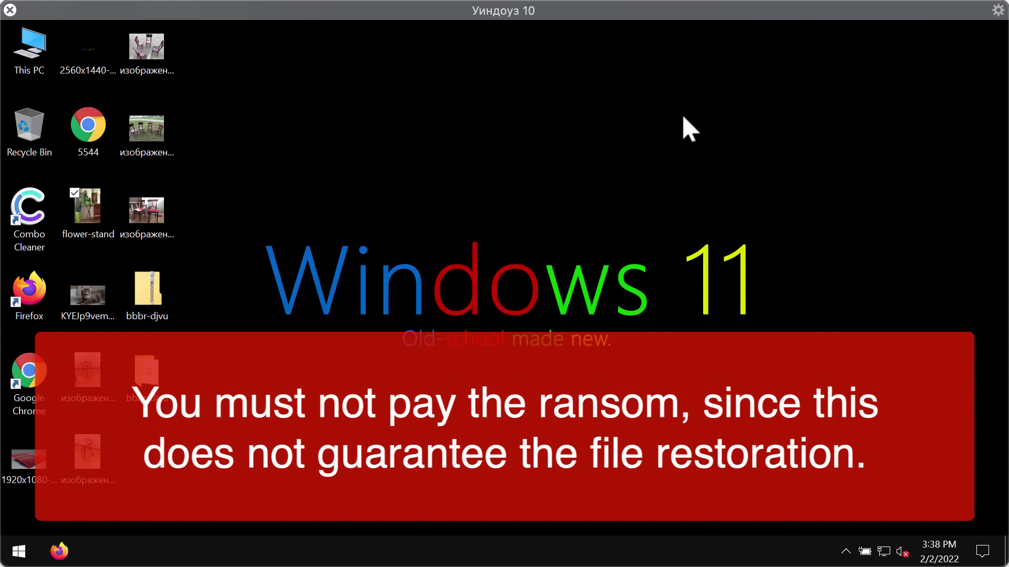
Open the bbbr-djvu folder and launch the application file inside it.
{"action": "left_click", "coordinate": [155, 388]}
{"action": "double_click", "coordinate": [156, 392]}
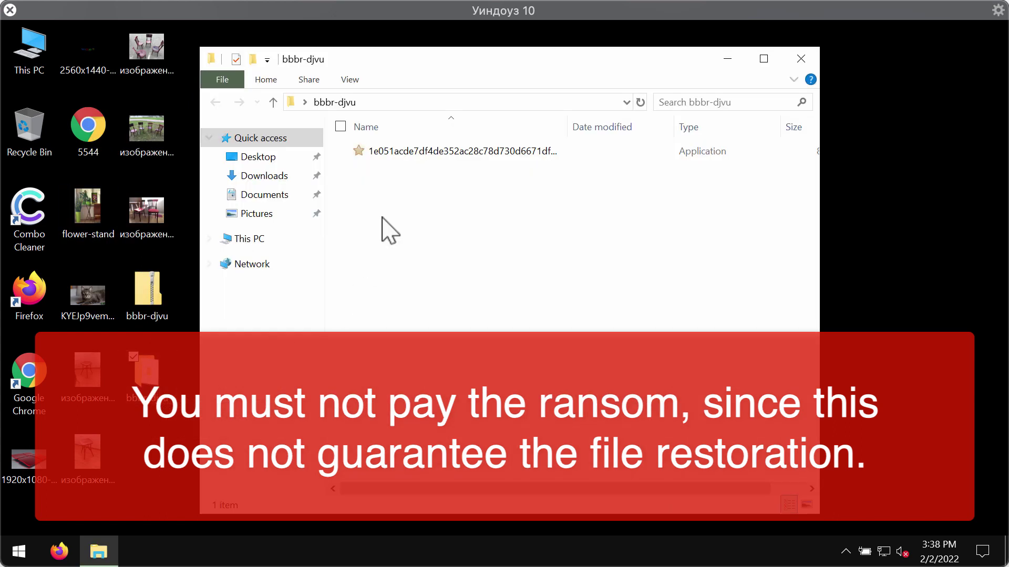
{"action": "left_click", "coordinate": [462, 151]}
{"action": "left_click", "coordinate": [814, 60]}
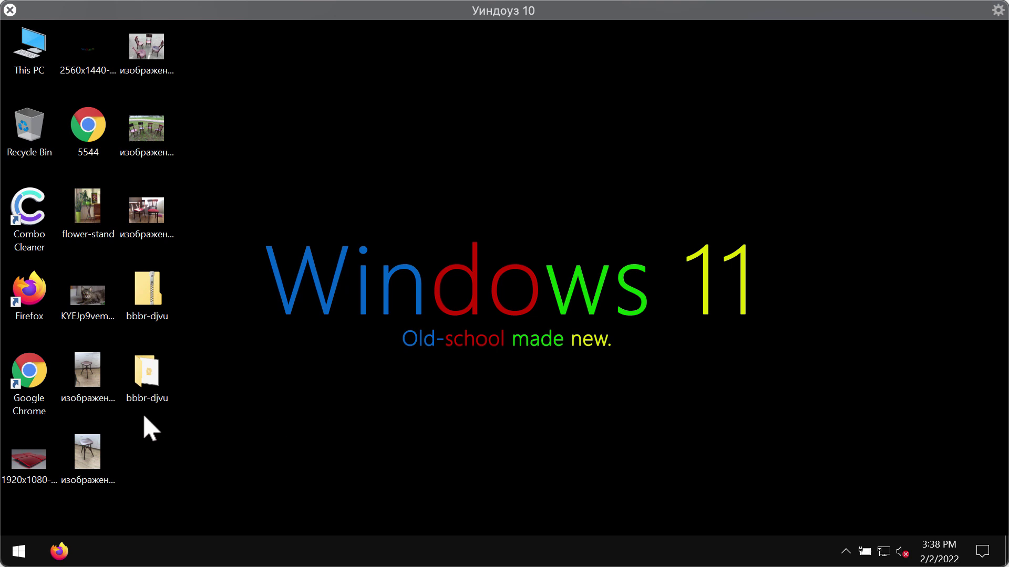
Put the PC to sleep from the Start menu, wake it and sign back in.
{"action": "right_click", "coordinate": [24, 556]}
{"action": "mouse_move", "coordinate": [97, 512]}
{"action": "left_click", "coordinate": [300, 452]}
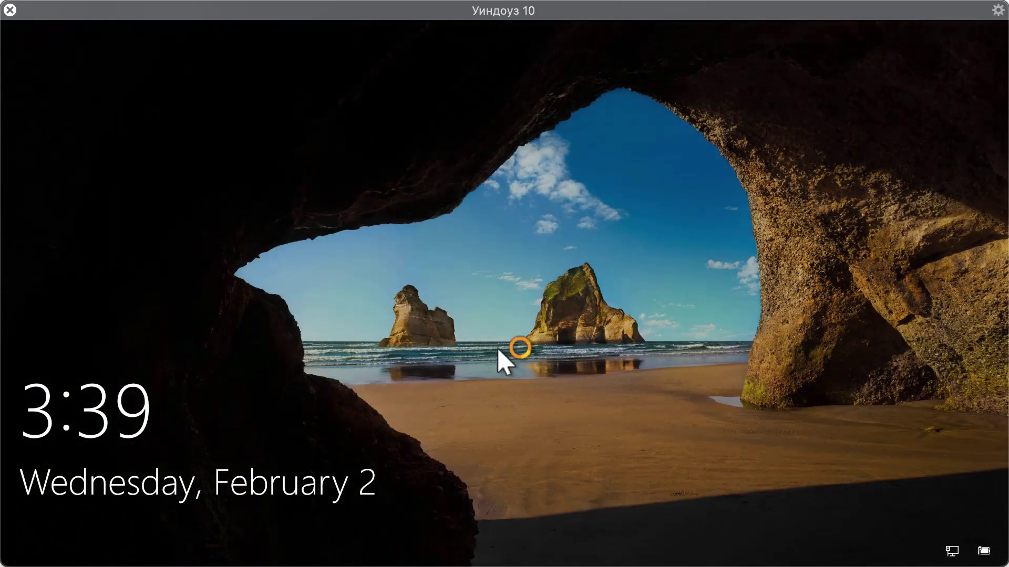
{"action": "left_click", "coordinate": [497, 347]}
{"action": "left_click", "coordinate": [511, 344]}
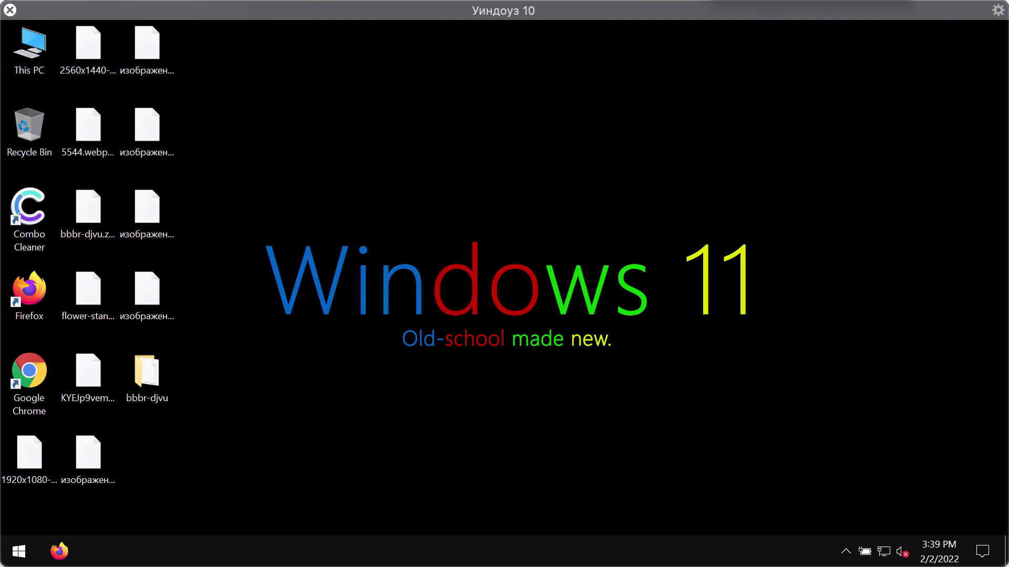
{"action": "left_click", "coordinate": [158, 216]}
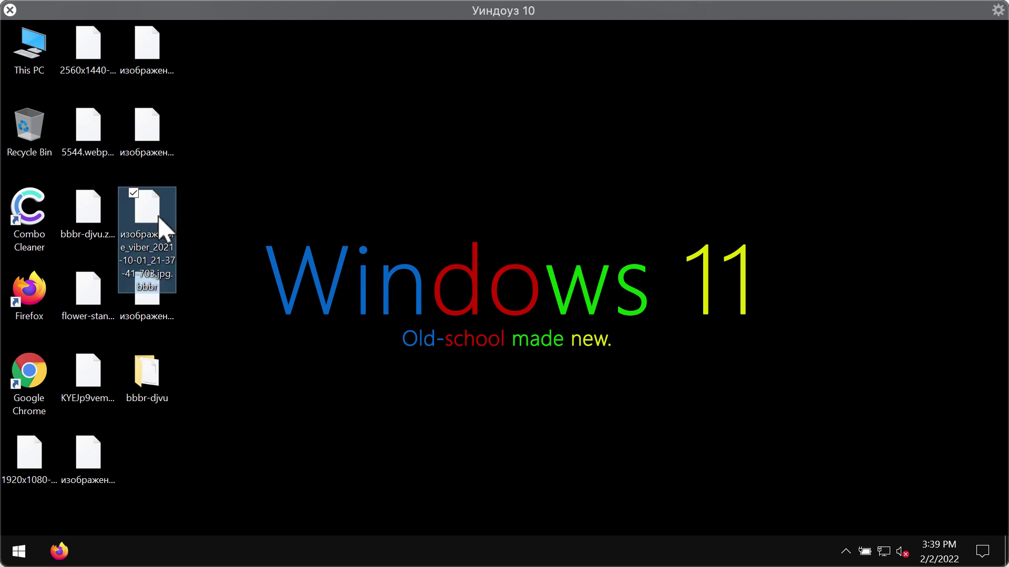
{"action": "double_click", "coordinate": [142, 251]}
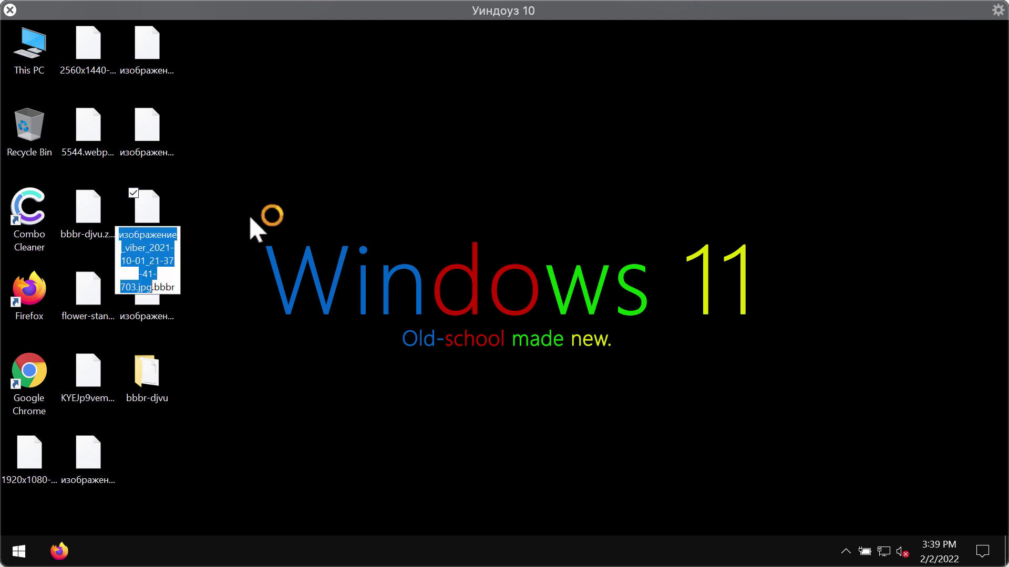
{"action": "left_click", "coordinate": [158, 124]}
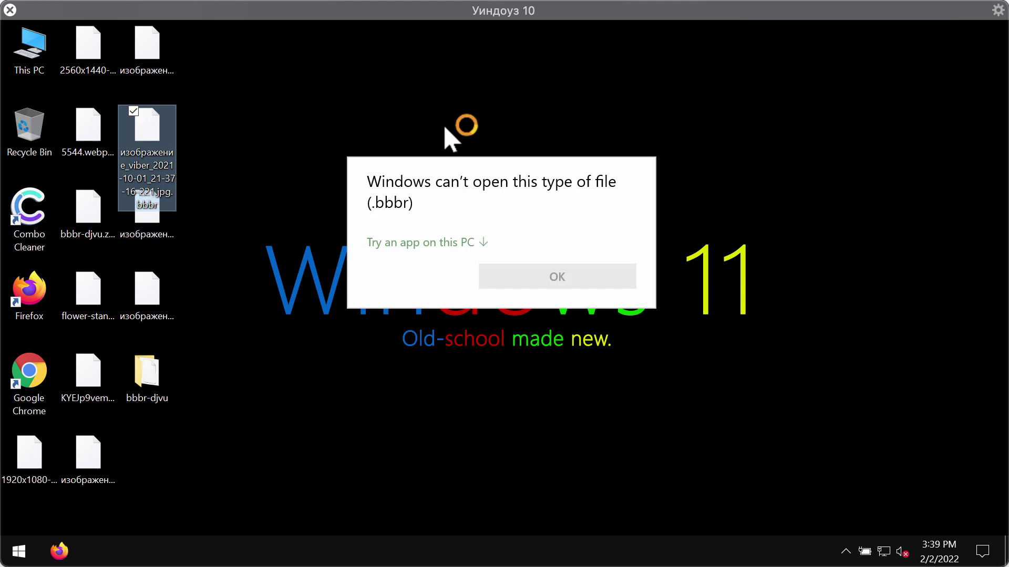
{"action": "left_click", "coordinate": [575, 273]}
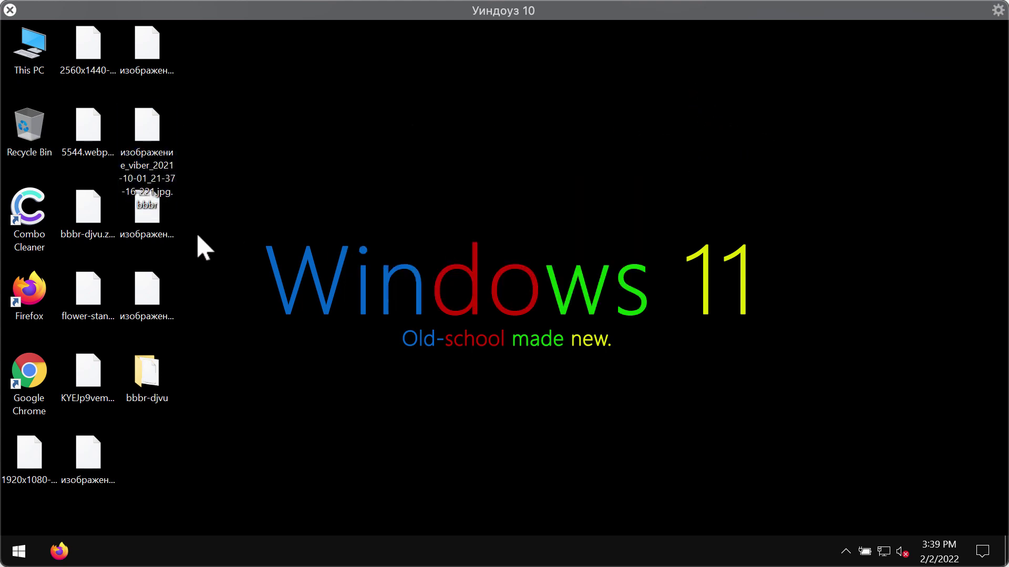
{"action": "left_click", "coordinate": [153, 244]}
{"action": "left_click", "coordinate": [141, 125]}
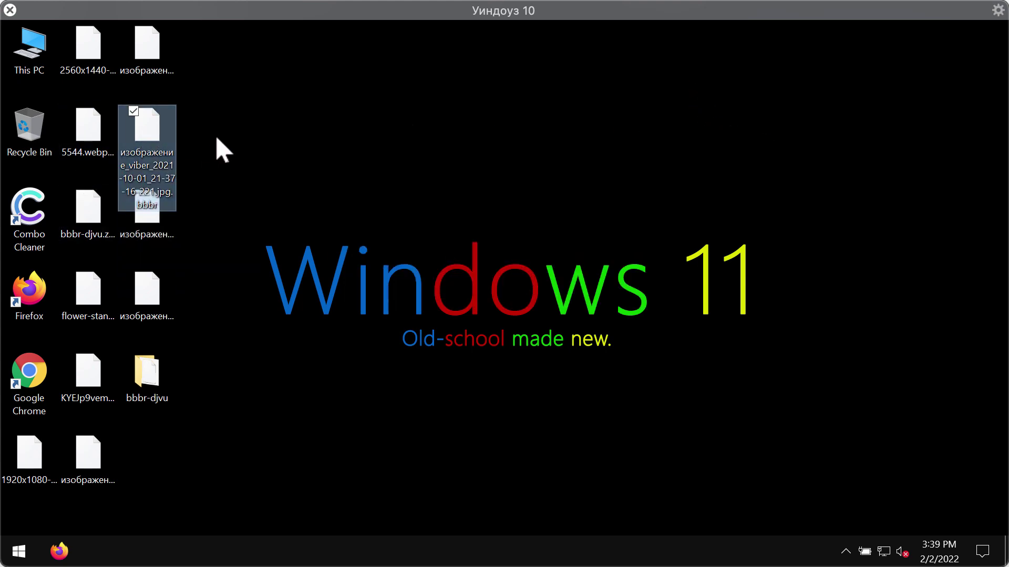
{"action": "left_click", "coordinate": [222, 153]}
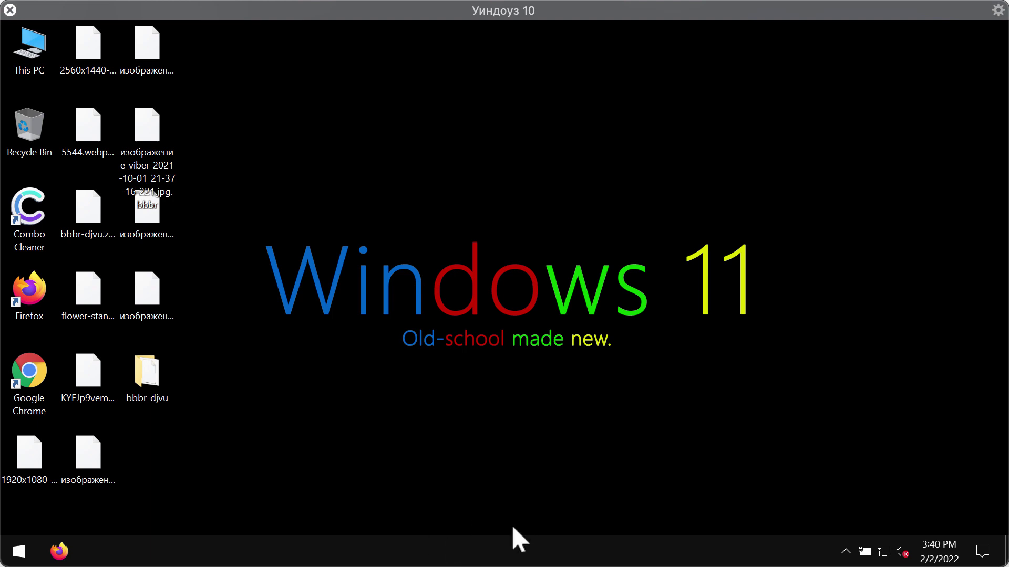
Open Task Manager from the taskbar and widen its Name column to show full process names.
{"action": "right_click", "coordinate": [499, 557]}
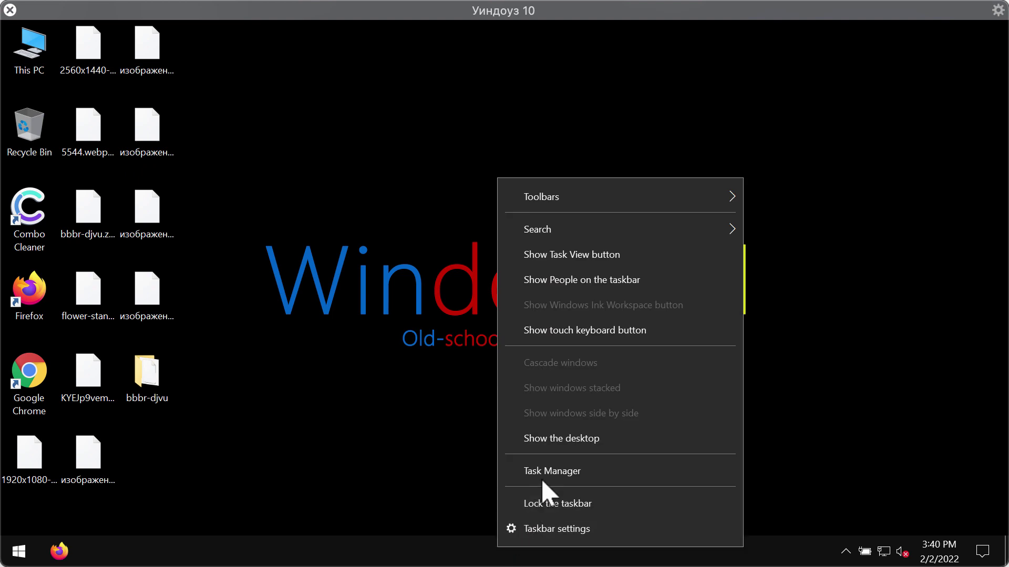
{"action": "left_click", "coordinate": [513, 472]}
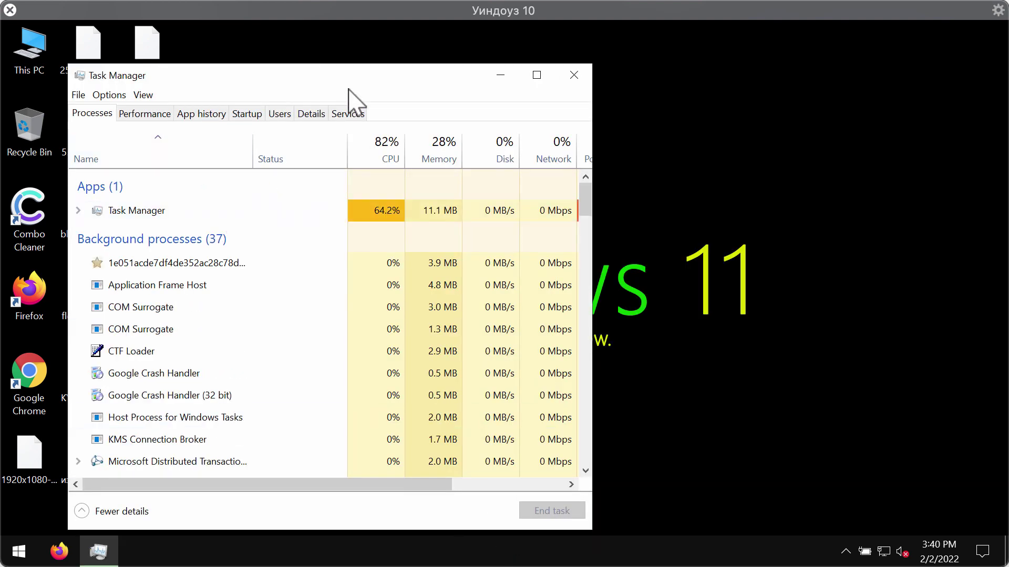
{"action": "left_click_drag", "start_coordinate": [364, 77], "coordinate": [491, 74]}
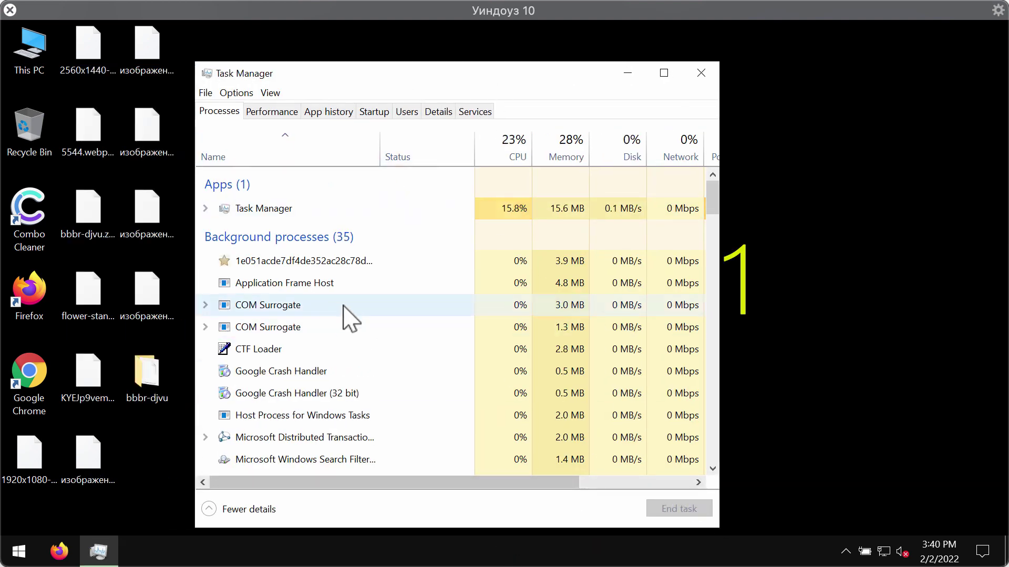
{"action": "left_click_drag", "start_coordinate": [375, 162], "coordinate": [565, 167]}
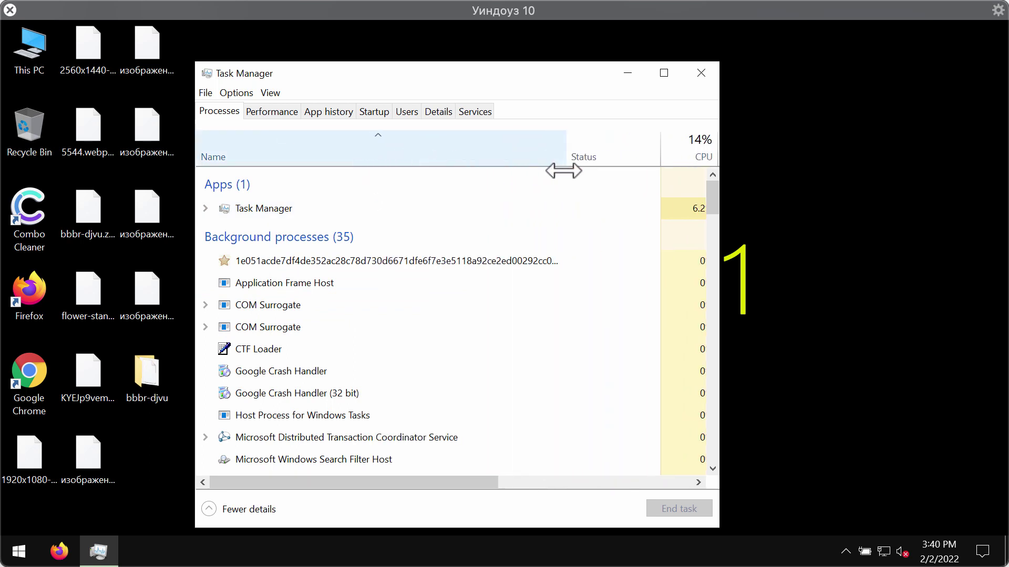
{"action": "left_click_drag", "start_coordinate": [501, 76], "coordinate": [378, 76]}
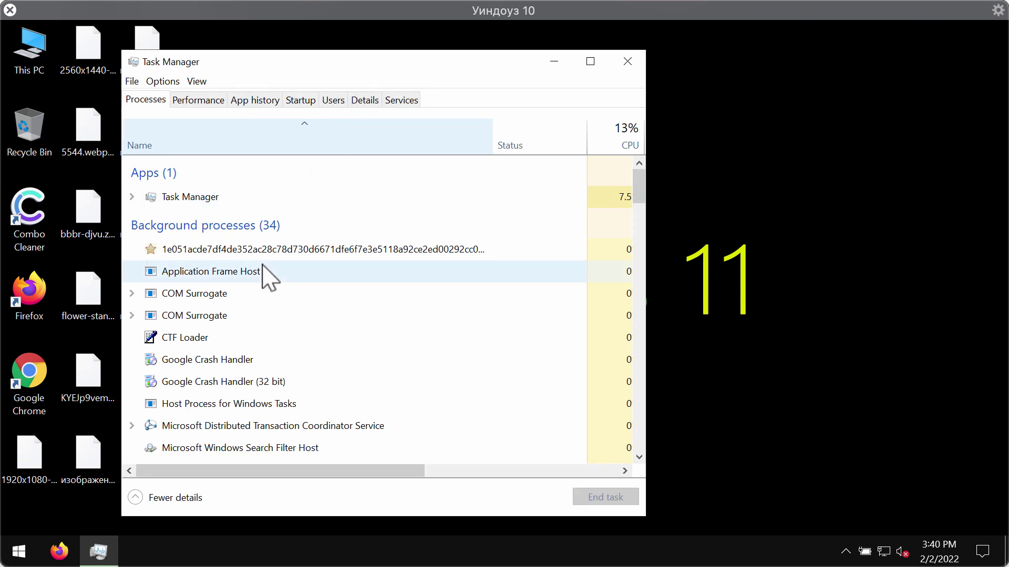
End the hash-named 1e051acde7df4de… background process.
{"action": "left_click", "coordinate": [277, 252]}
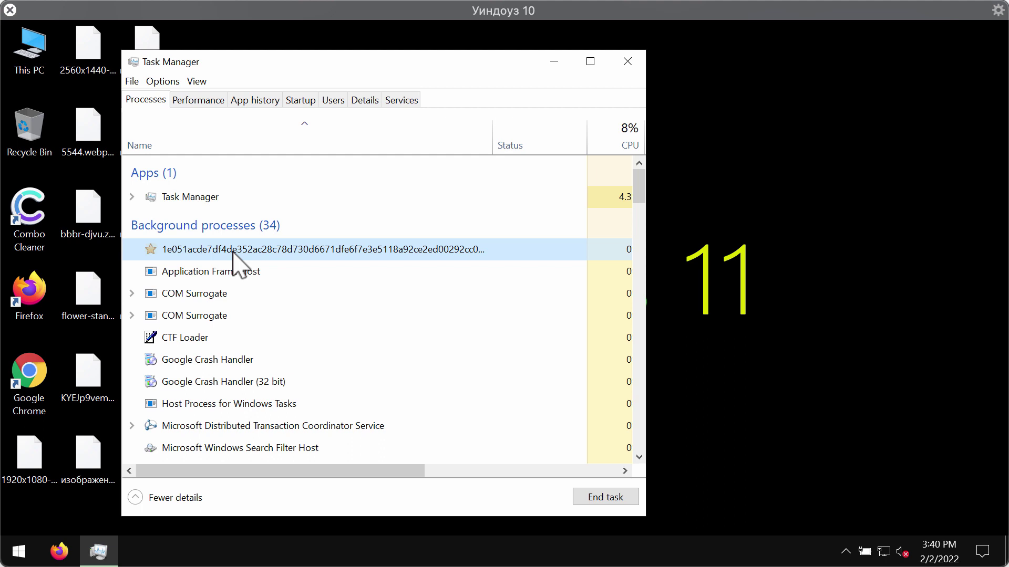
{"action": "right_click", "coordinate": [233, 253]}
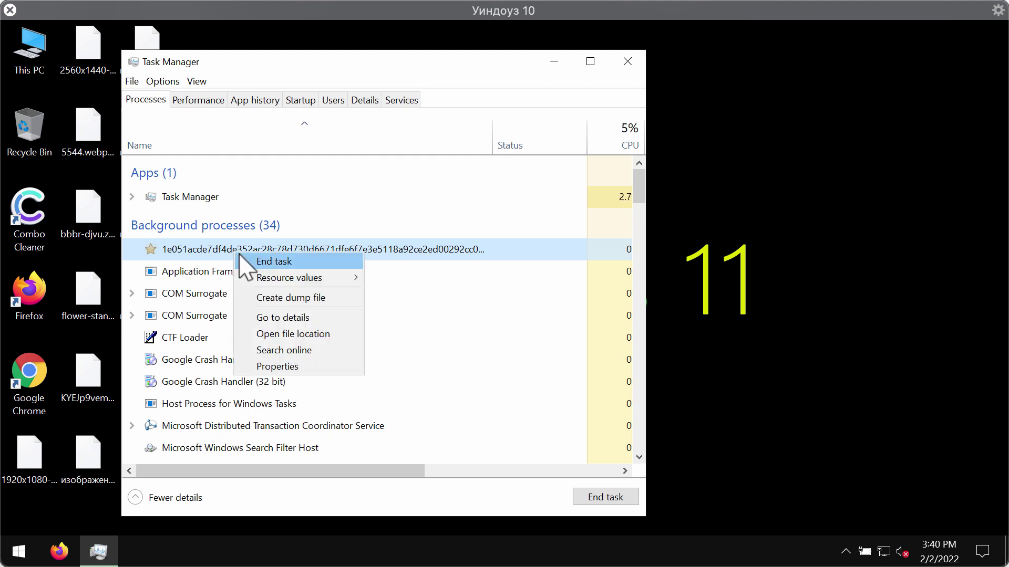
{"action": "left_click", "coordinate": [308, 261]}
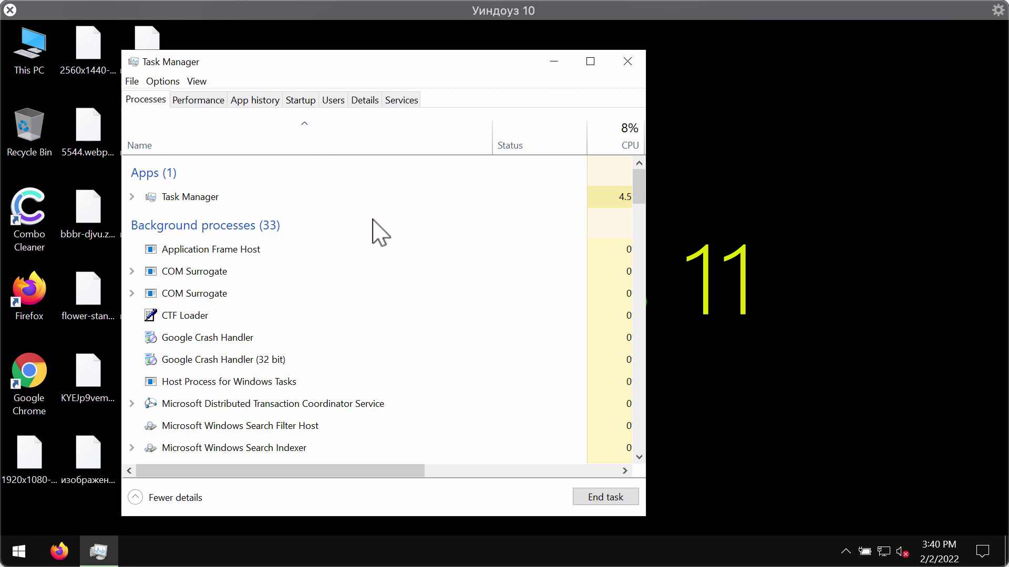
Close Task Manager and load combocleaner.com in Google Chrome.
{"action": "left_click", "coordinate": [627, 61]}
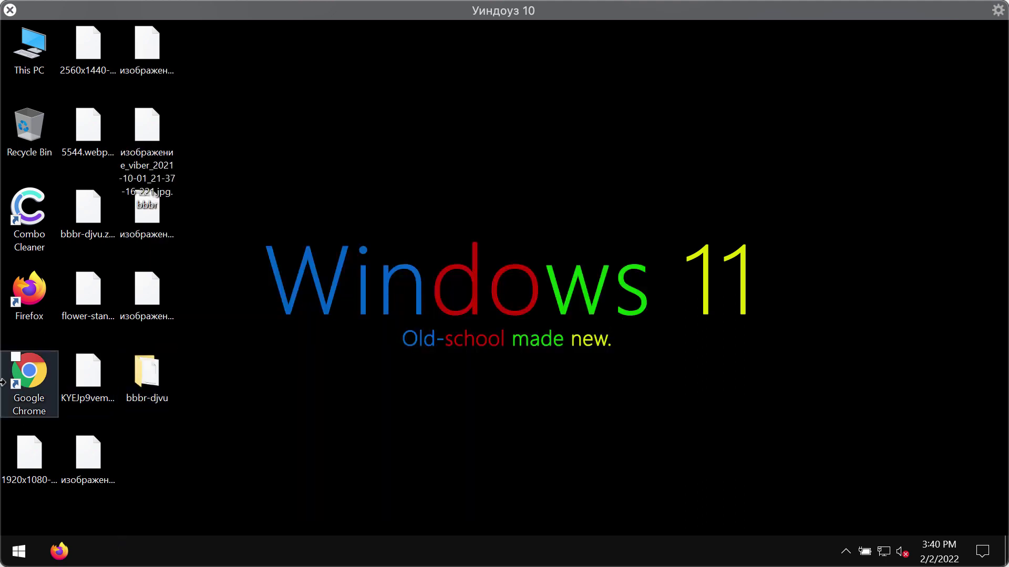
{"action": "double_click", "coordinate": [21, 381]}
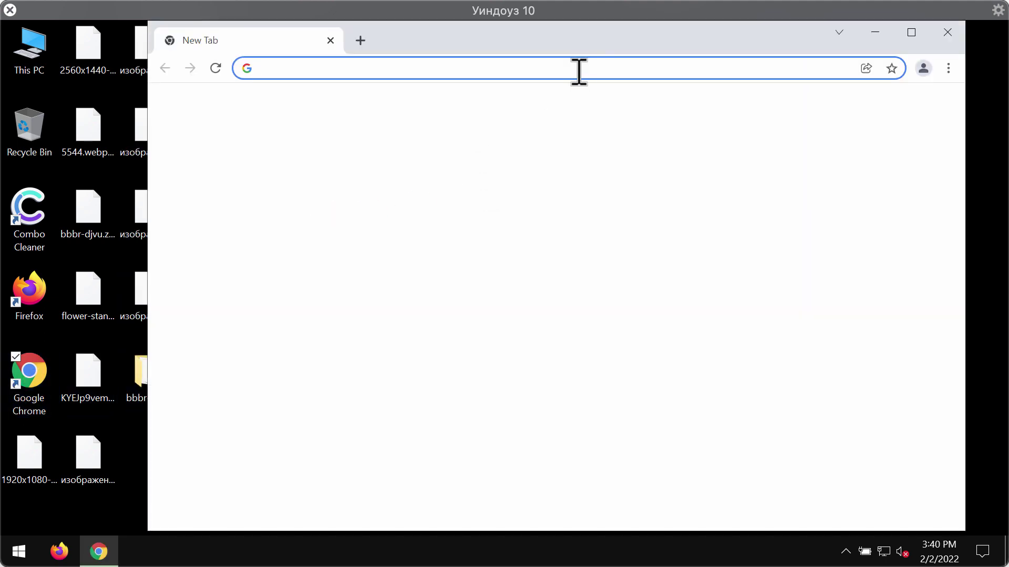
{"action": "type", "text": "combocleaner.com"}
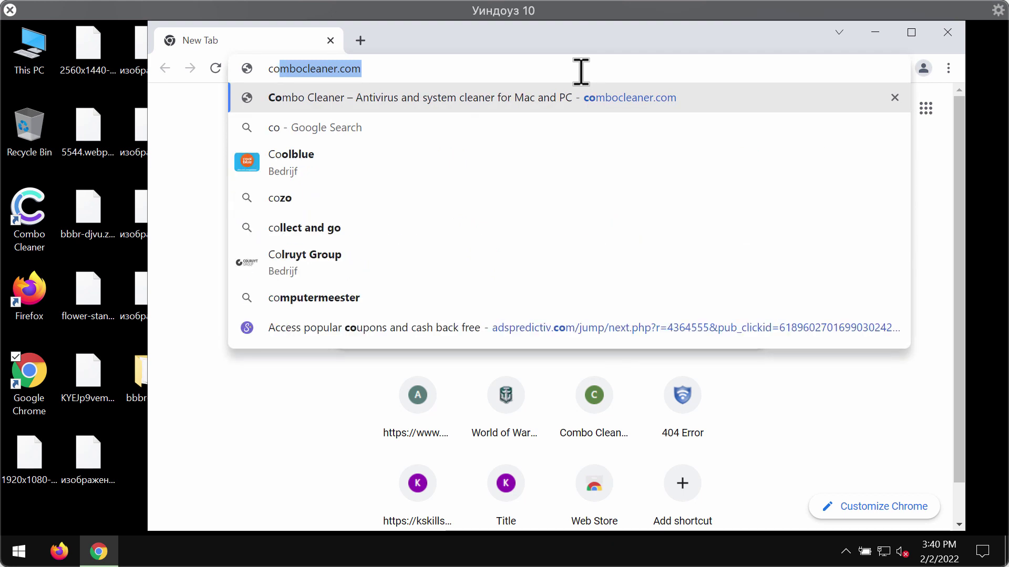
{"action": "key", "text": "Return"}
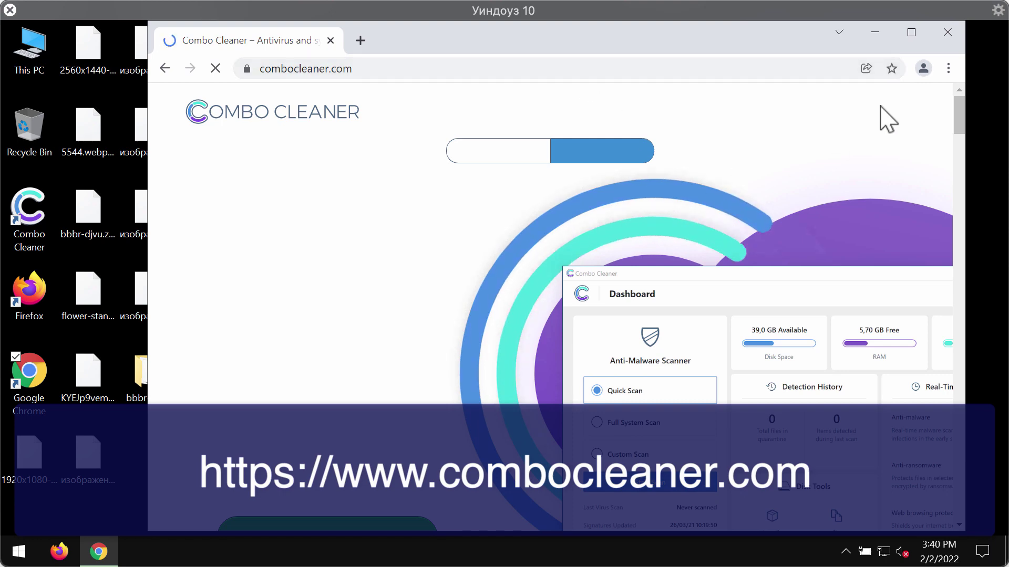
Scroll down the Combo Cleaner homepage, minimize Chrome and launch Combo Cleaner from the desktop.
{"action": "scroll", "coordinate": [455, 334], "scroll_direction": "down", "scroll_amount": 5}
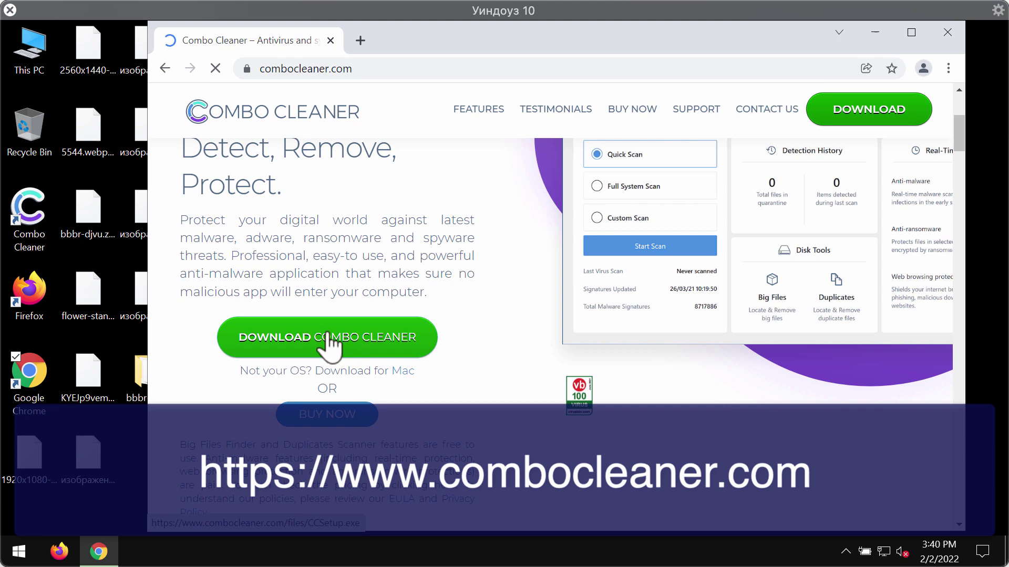
{"action": "left_click", "coordinate": [875, 32]}
{"action": "double_click", "coordinate": [24, 218]}
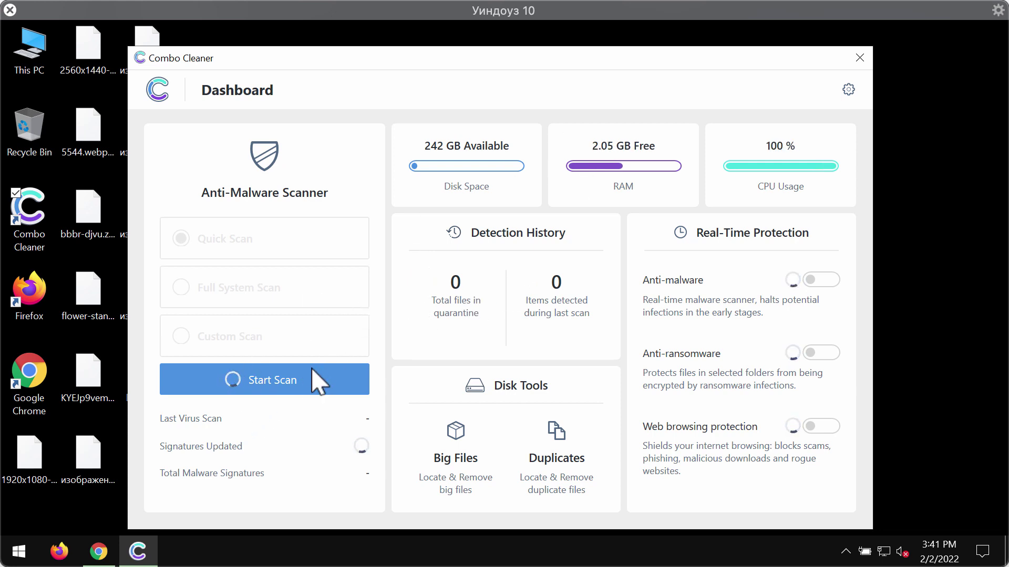
Discard the previous scan results, ignoring the topraw.net Ads detection, and return to the Dashboard.
{"action": "left_click", "coordinate": [328, 389]}
{"action": "left_click", "coordinate": [685, 492]}
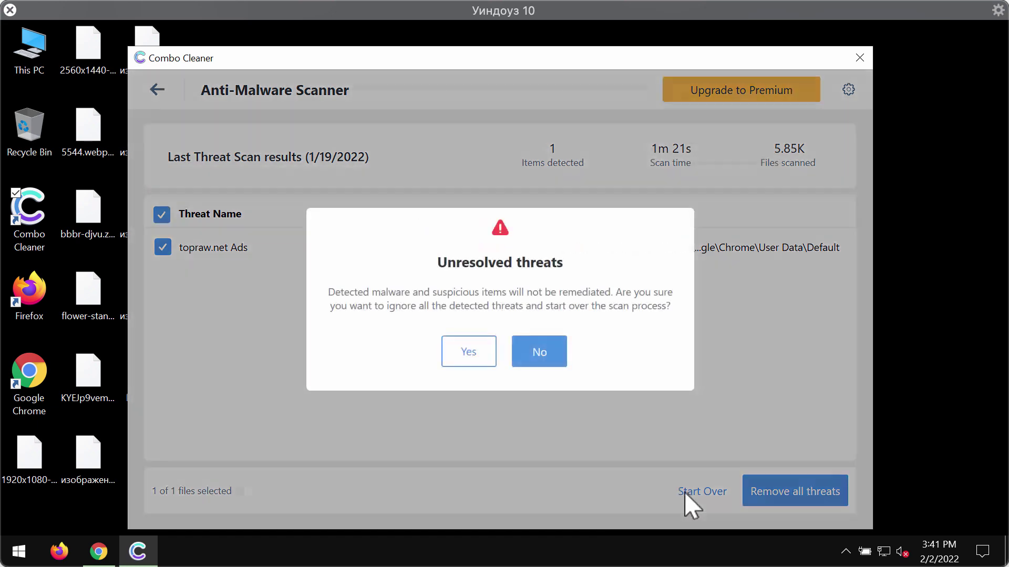
{"action": "left_click", "coordinate": [474, 355]}
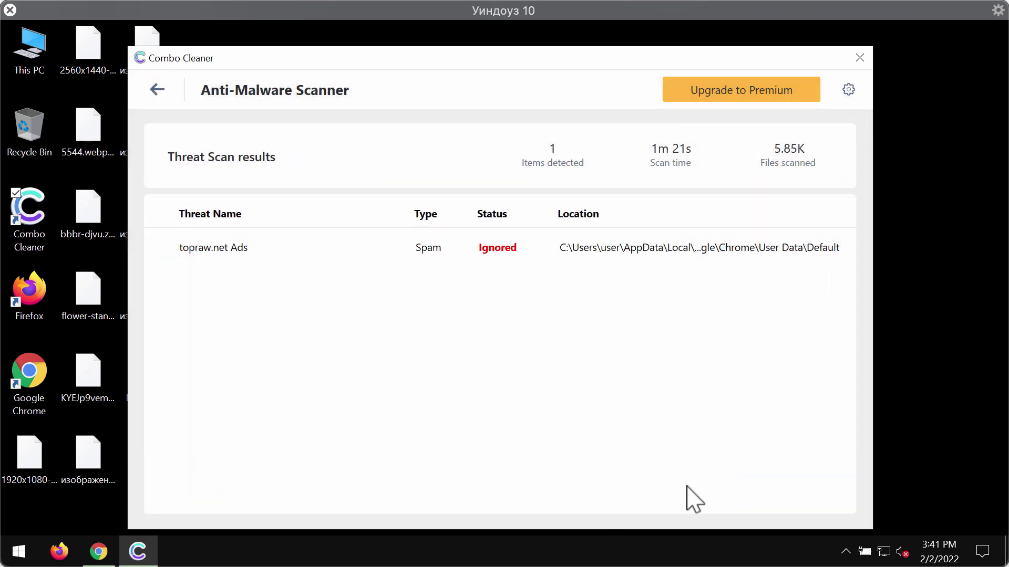
{"action": "left_click", "coordinate": [157, 91]}
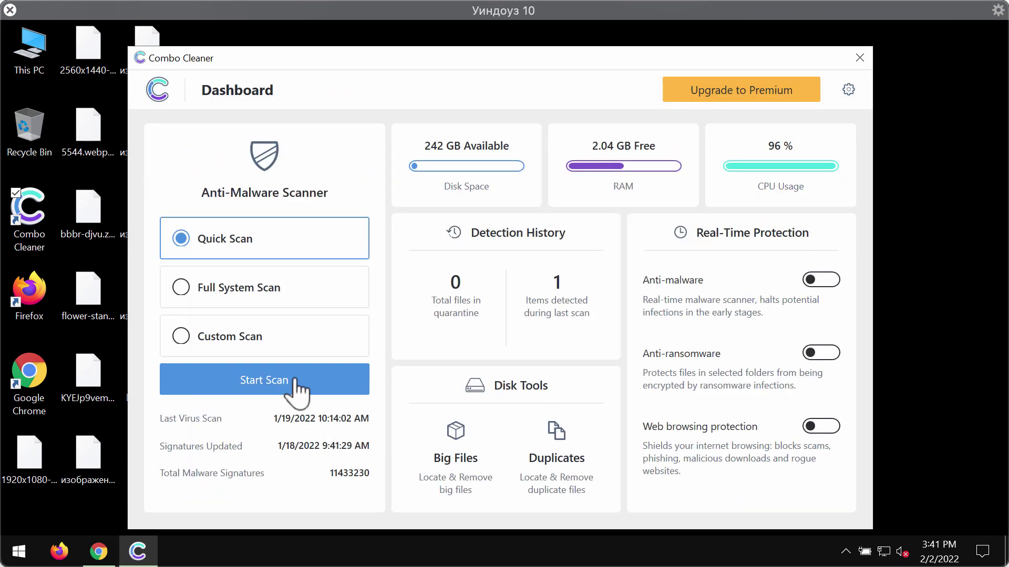
Start a Quick Scan from the Combo Cleaner Dashboard.
{"action": "left_click", "coordinate": [328, 387]}
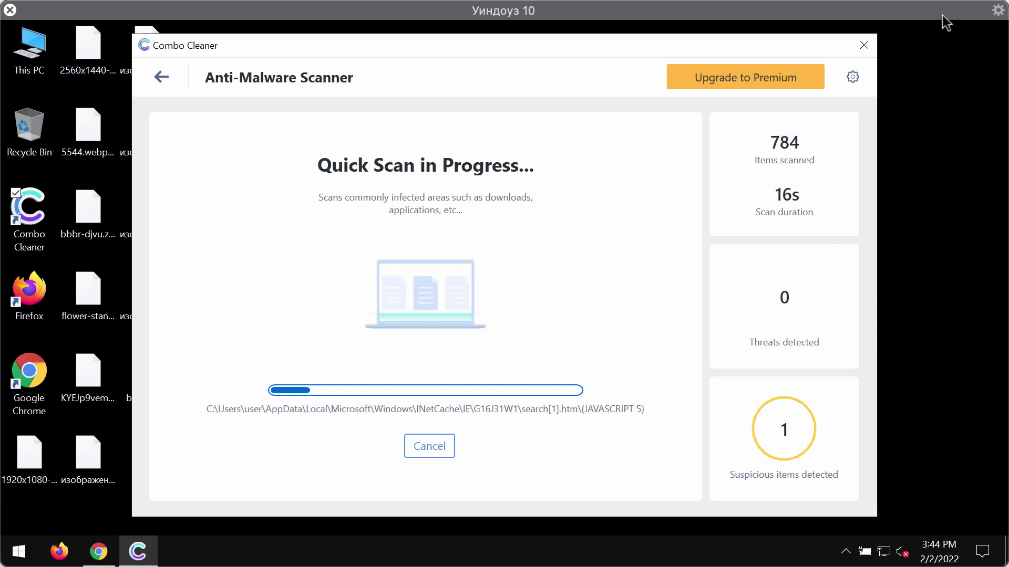
{"action": "left_click", "coordinate": [852, 77]}
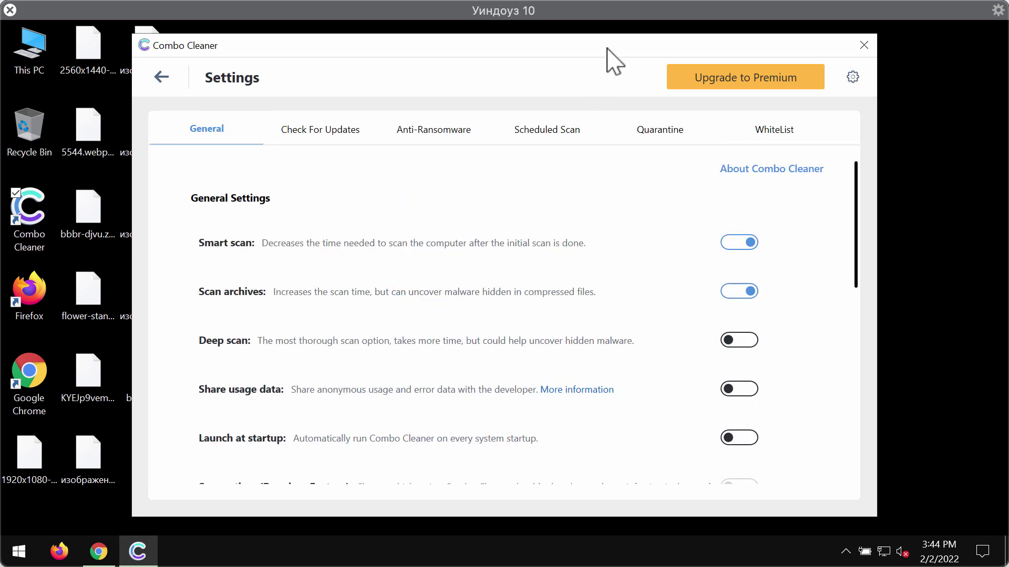
{"action": "left_click_drag", "start_coordinate": [609, 46], "coordinate": [612, 45]}
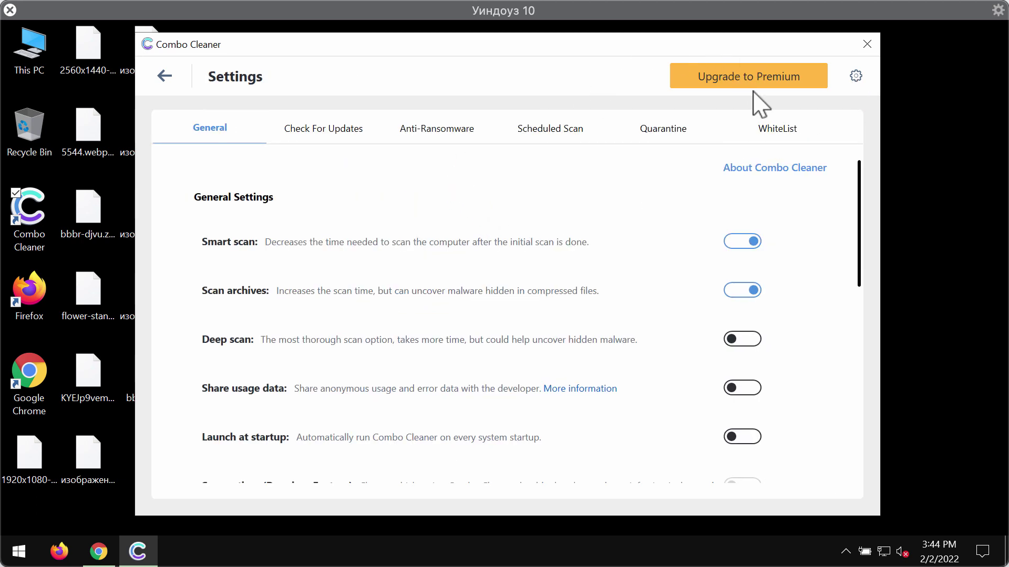
{"action": "left_click", "coordinate": [434, 137]}
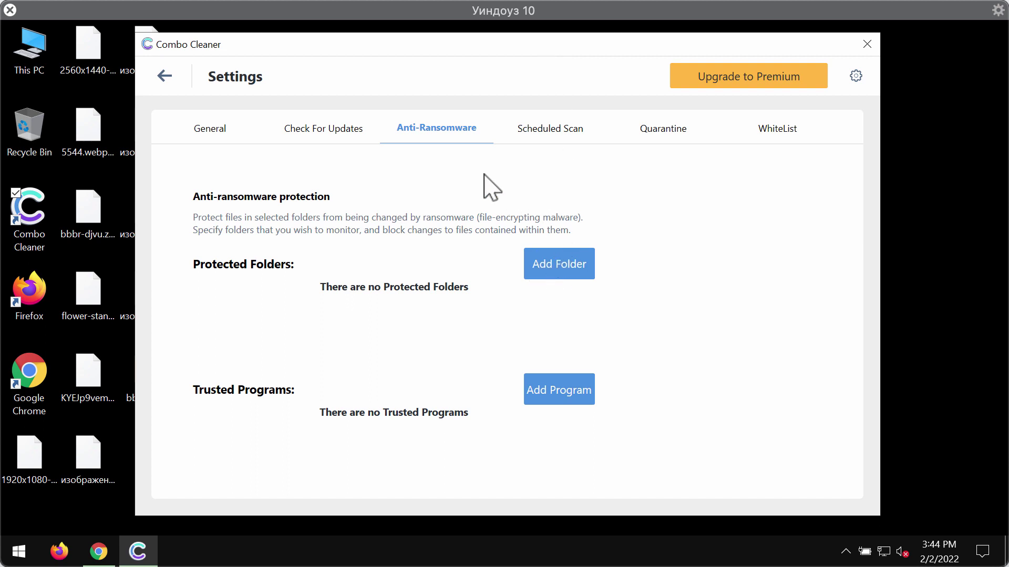
{"action": "left_click_drag", "start_coordinate": [531, 42], "coordinate": [538, 47]}
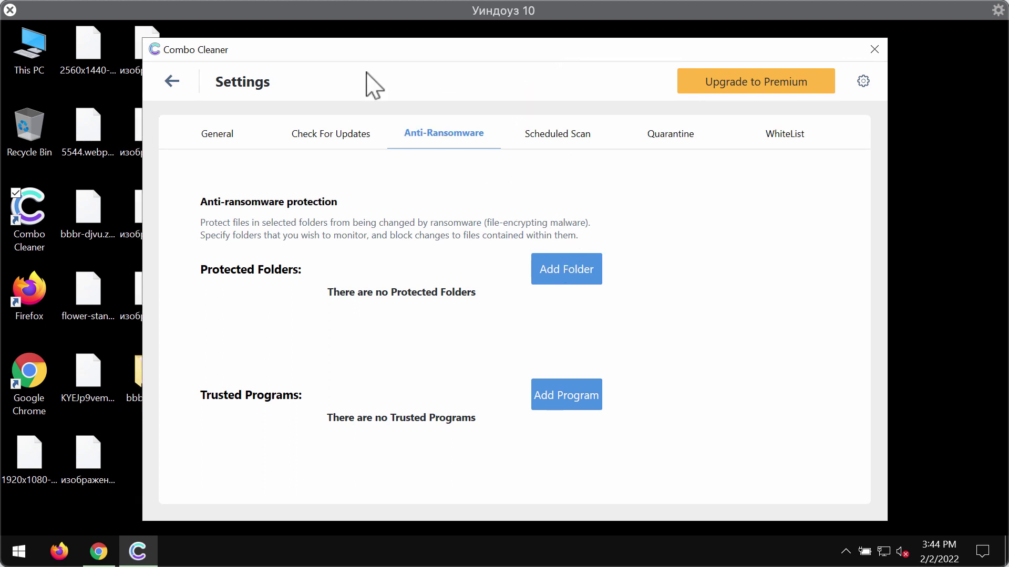
{"action": "left_click", "coordinate": [173, 89]}
Return to the running Quick Scan's progress page and cancel the scan.
{"action": "left_click", "coordinate": [344, 394]}
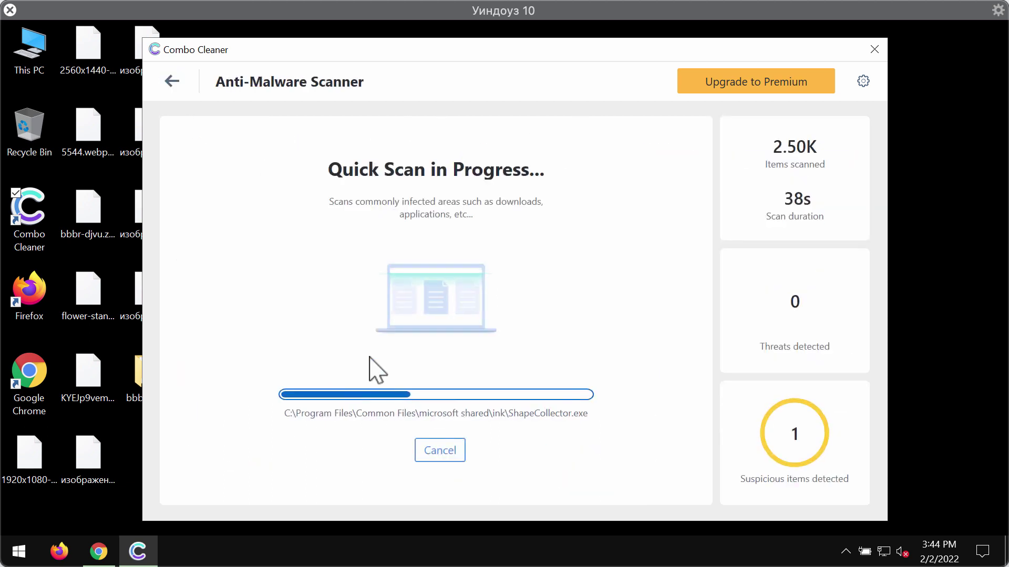
{"action": "left_click_drag", "start_coordinate": [558, 55], "coordinate": [558, 58]}
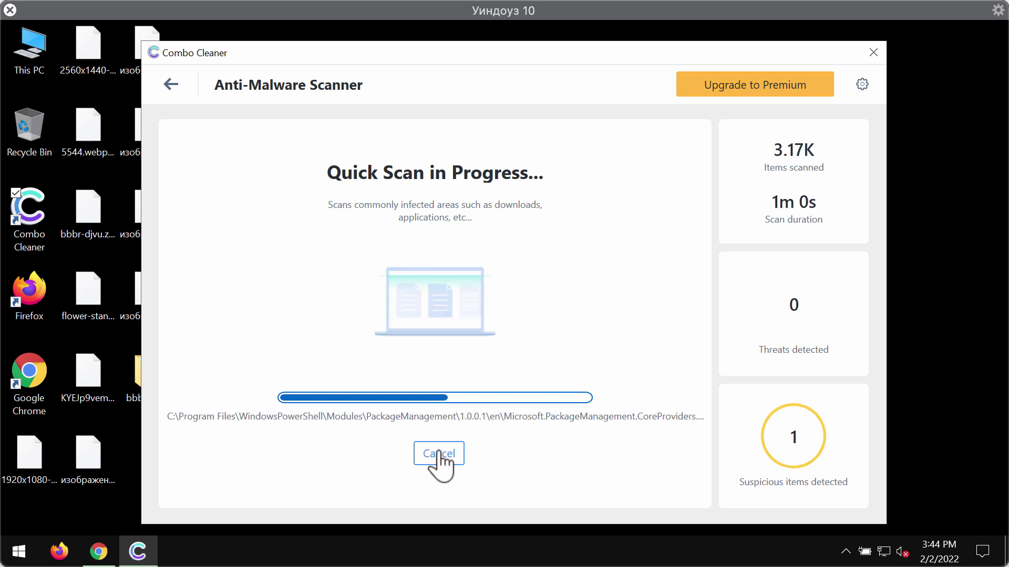
{"action": "left_click", "coordinate": [439, 455]}
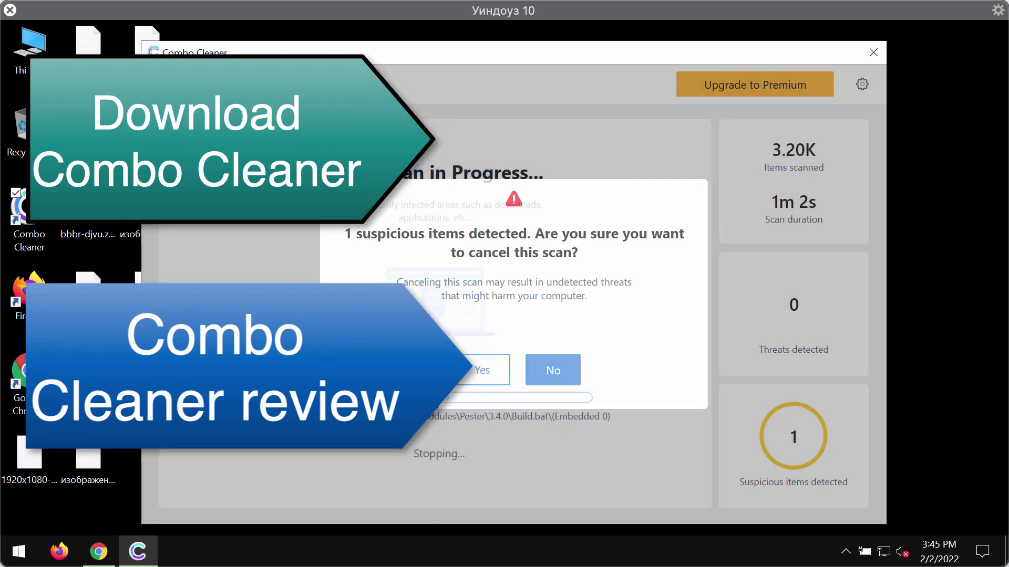
{"action": "left_click", "coordinate": [574, 377]}
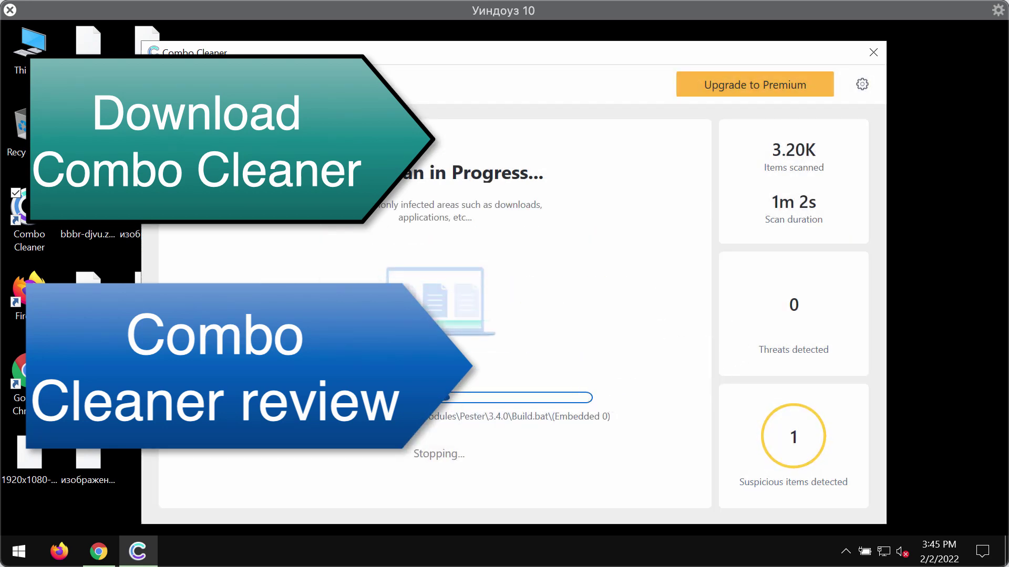